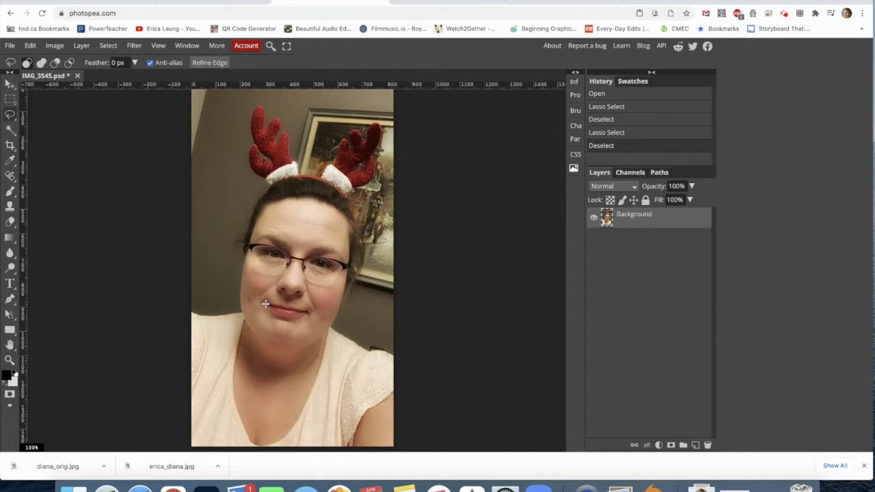
Copy the close-up Princess Diana portrait from the Google Images results
click(437, 3)
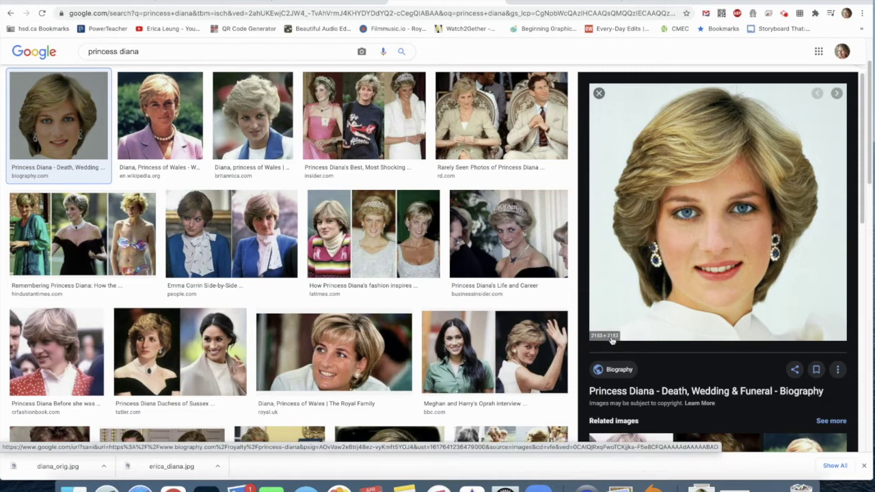
right_click(620, 274)
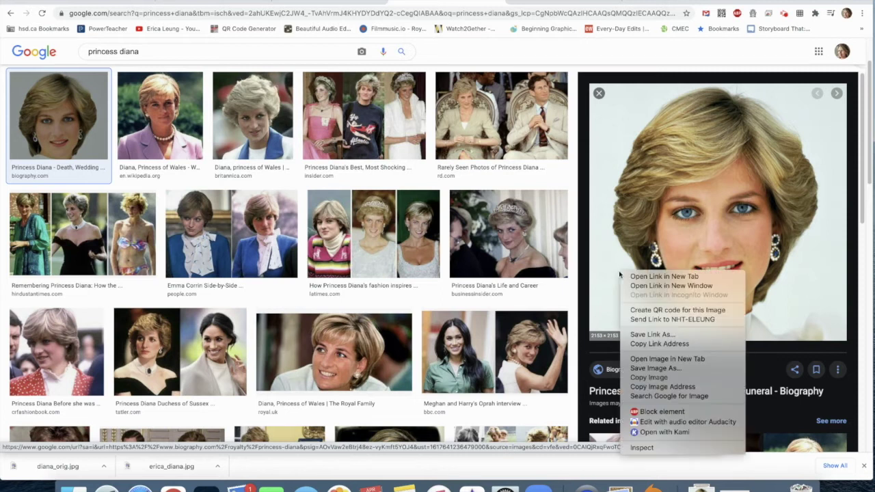
click(643, 377)
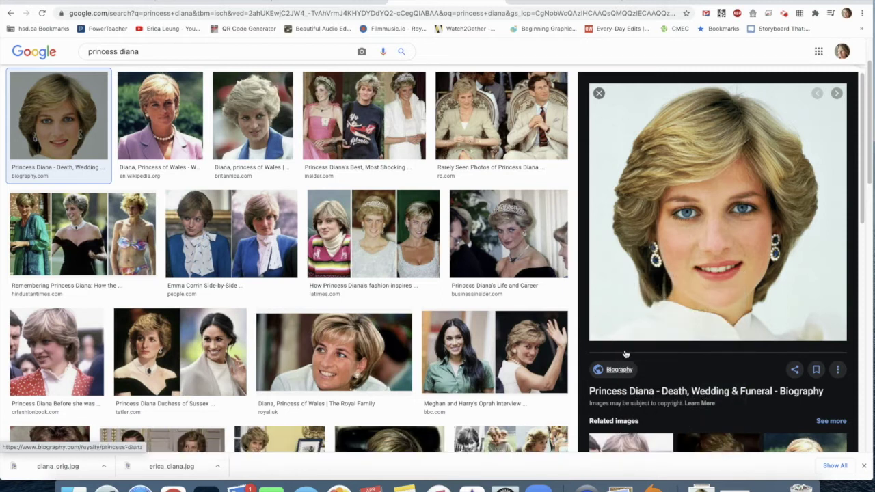
Create a new blank document and paste the Diana portrait into it as Layer 1
click(332, 5)
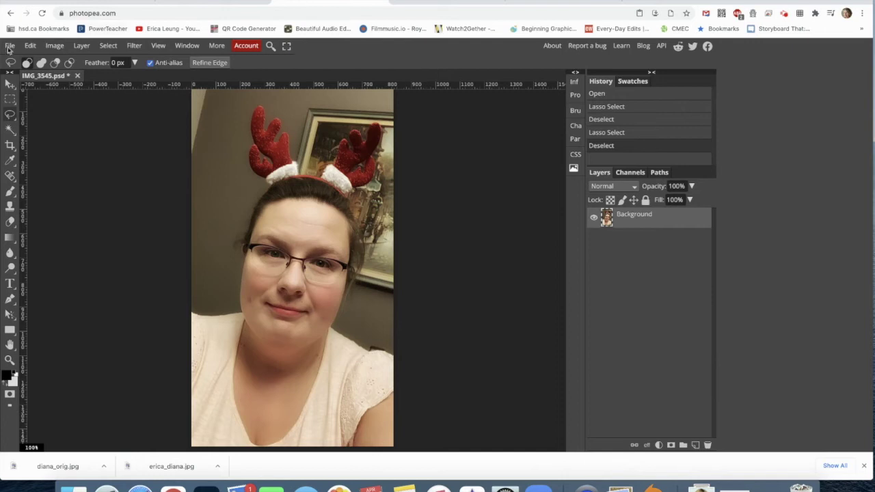
click(9, 45)
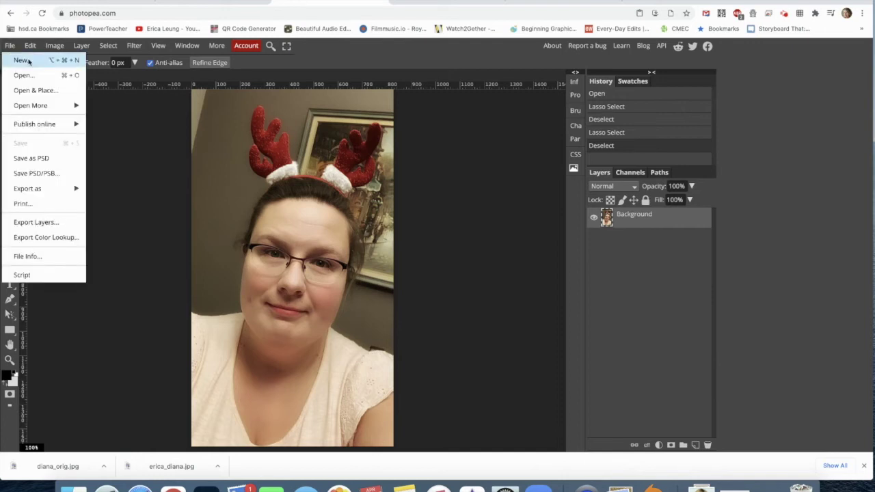
click(23, 60)
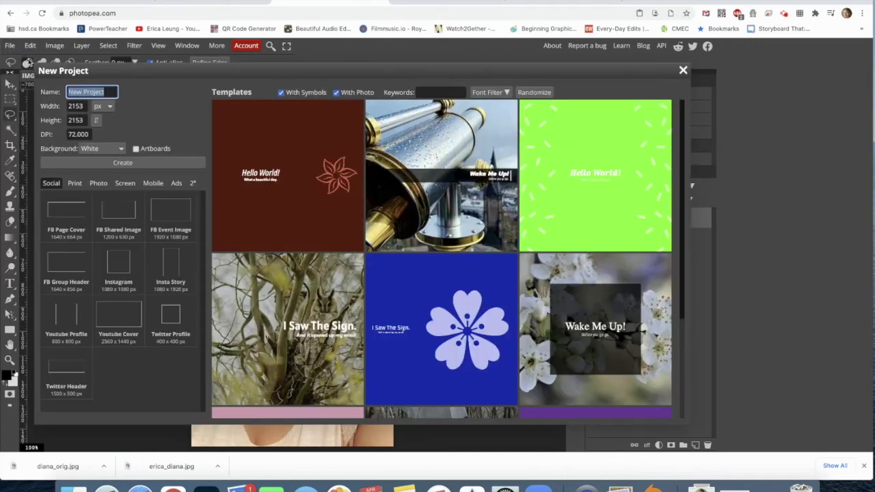
click(86, 163)
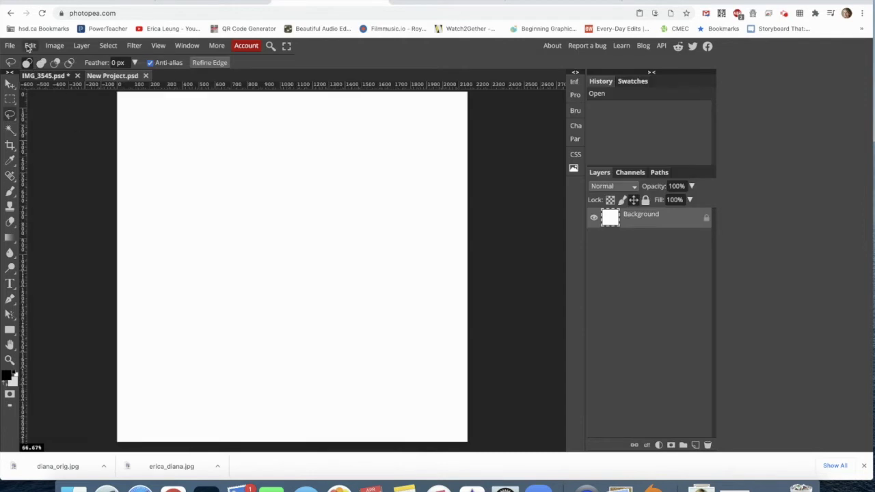
click(29, 45)
click(51, 171)
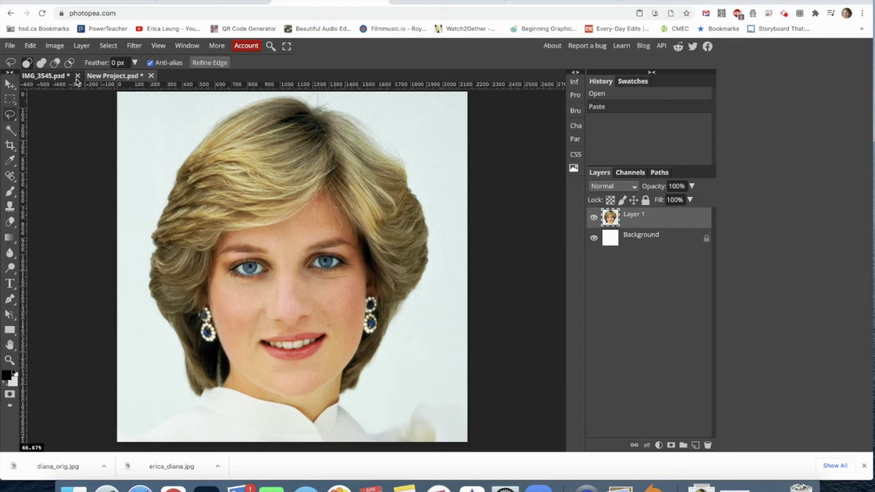
Rename the new document to 'erica_diana'
double_click(119, 78)
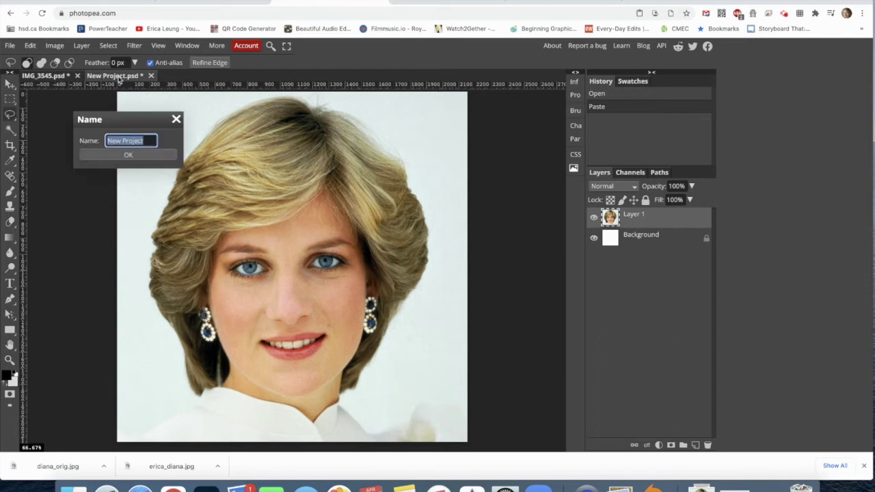
text(erica_diana)
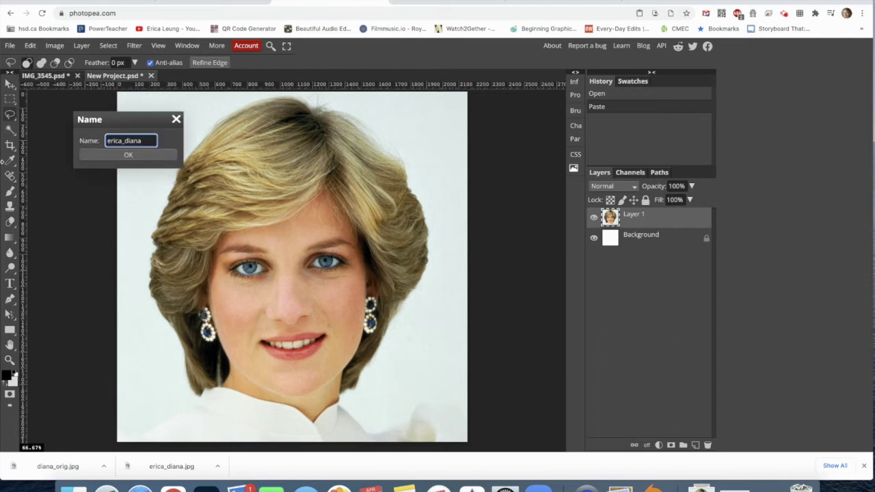
click(128, 155)
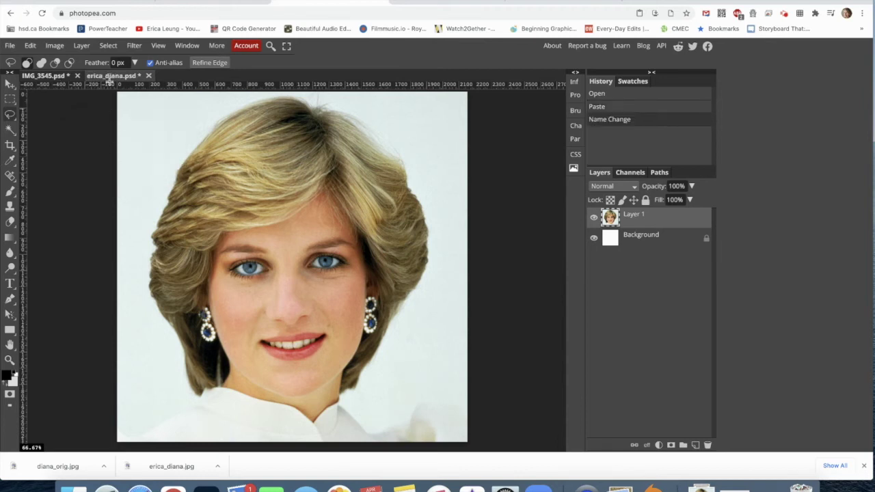
Move the IMG_3545 tab after erica_diana, end on the selfie, and show the lasso variants
click(50, 77)
drag(50, 77, 180, 75)
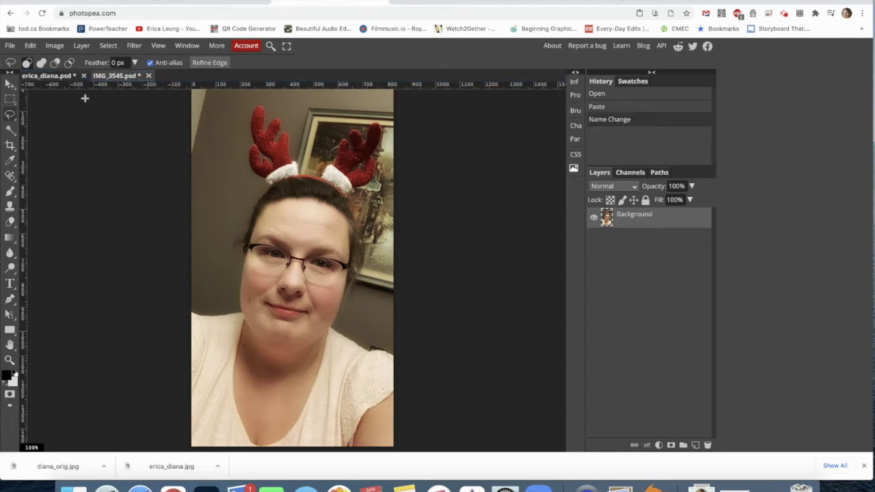
click(51, 77)
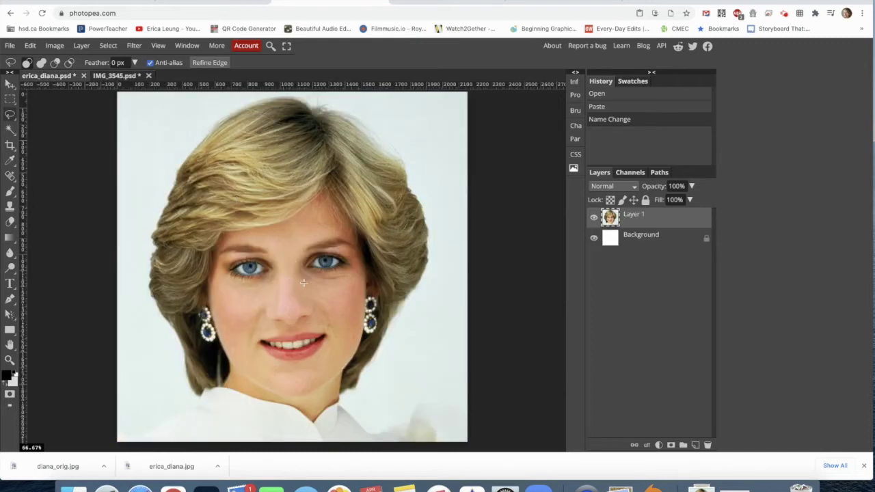
key(ctrl+Tab)
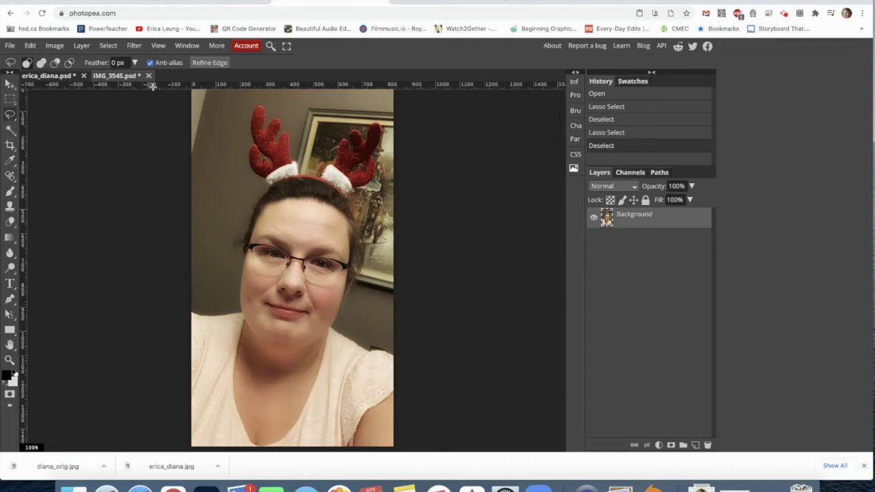
click(48, 76)
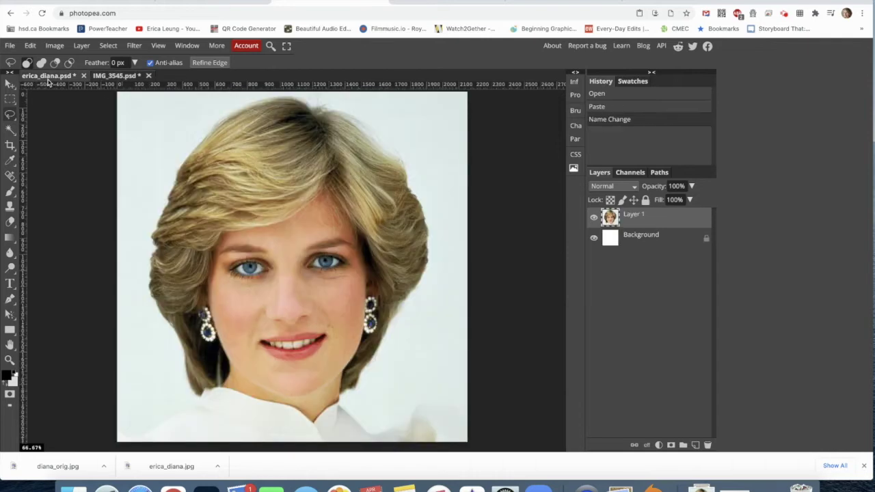
click(110, 75)
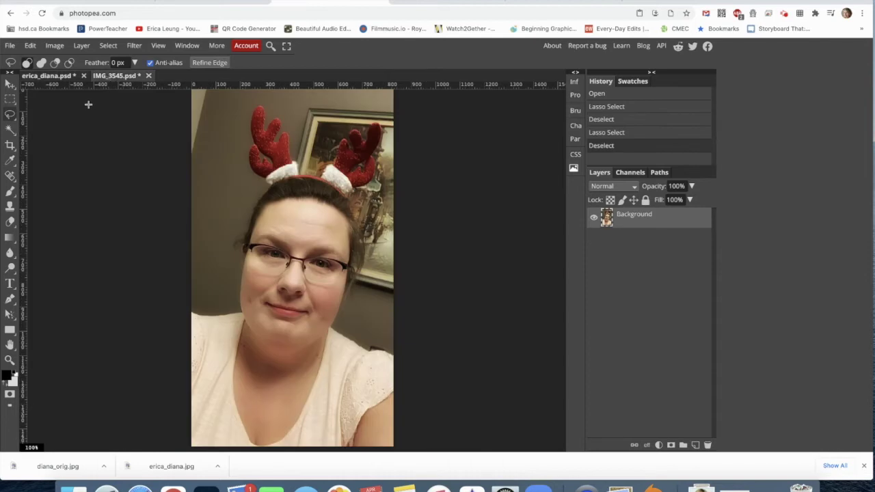
right_click(9, 116)
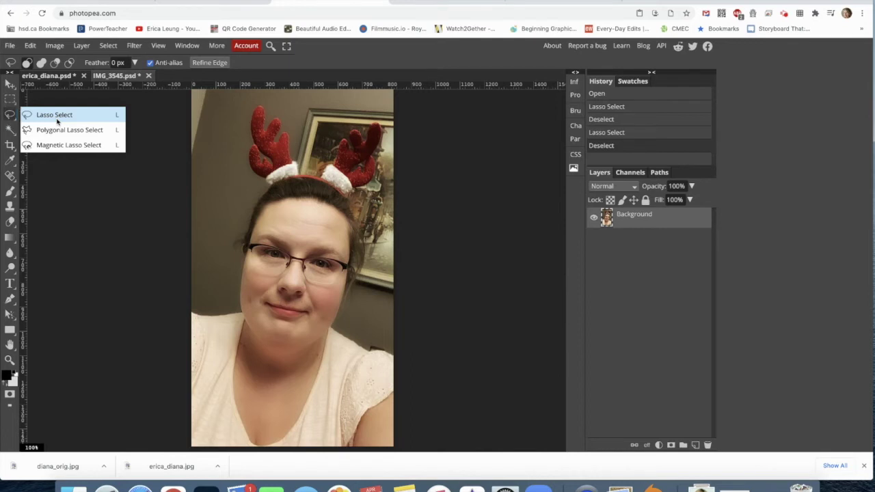
Lasso around the selfie's face from forehead to chin, glasses included
click(57, 117)
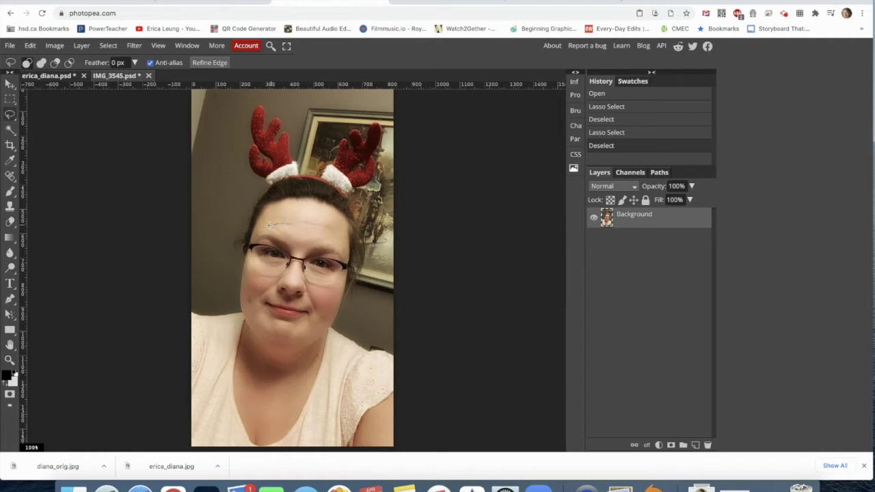
mouse_move(270, 226)
mouse_down()
mouse_move(251, 238)
mouse_move(247, 293)
mouse_move(261, 321)
mouse_move(281, 328)
mouse_move(316, 322)
mouse_move(342, 294)
mouse_move(346, 270)
mouse_move(342, 244)
mouse_move(291, 225)
mouse_up()
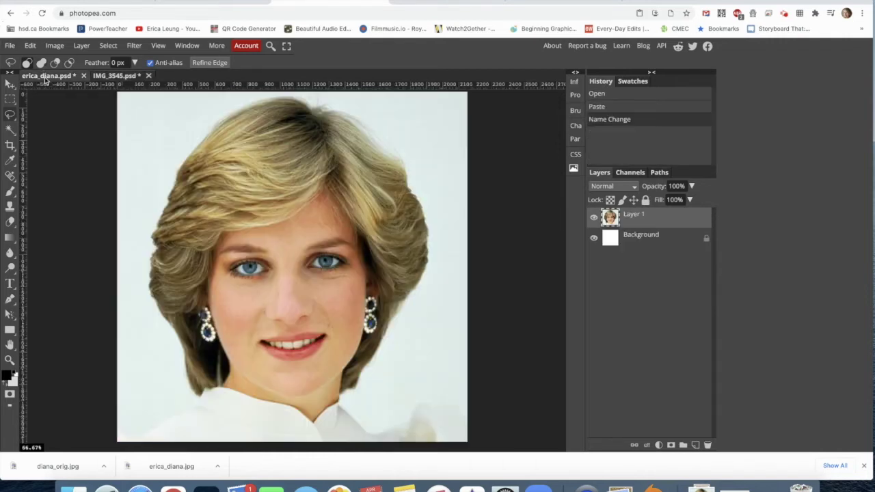
click(46, 78)
Paste the selfie face into erica_diana as Layer 2 over Diana's face
click(30, 46)
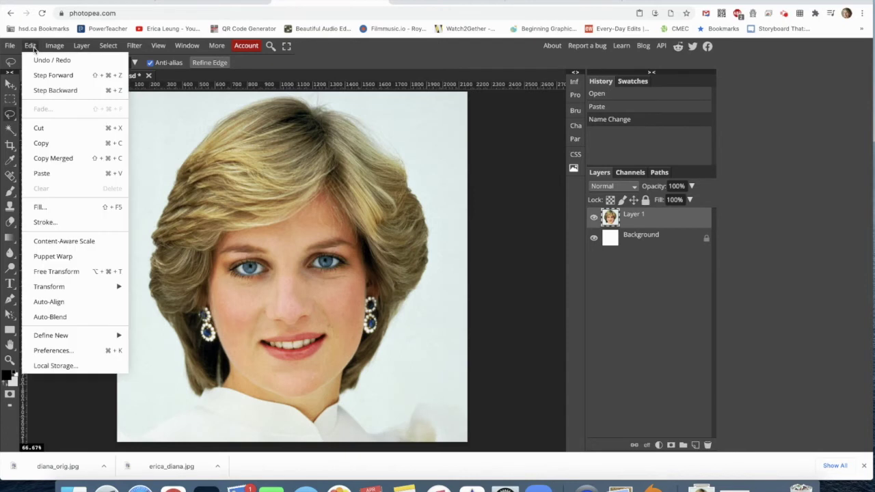
click(66, 173)
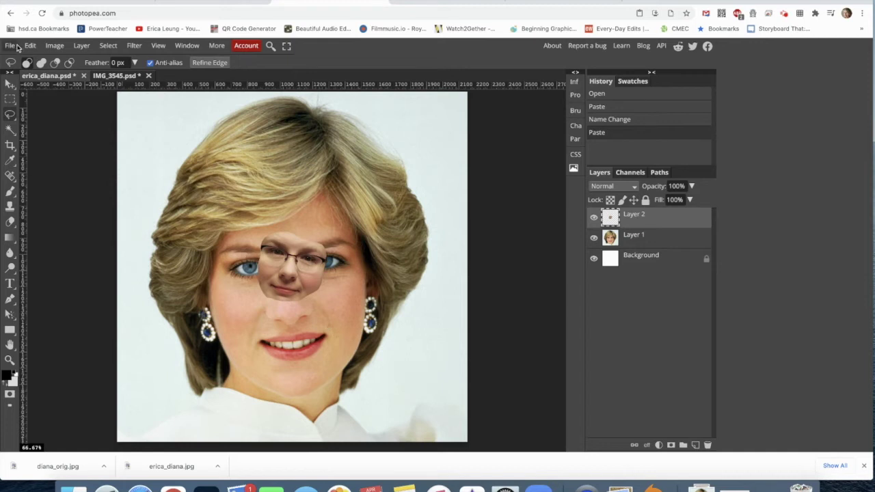
click(9, 46)
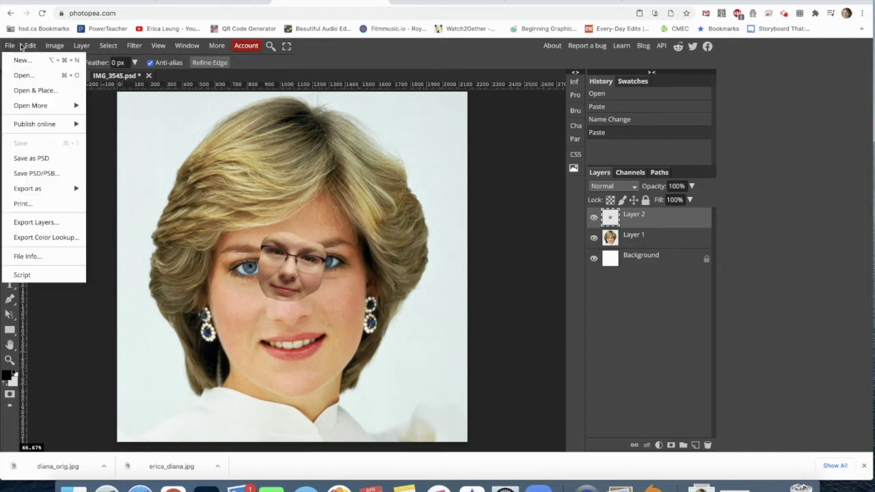
Free-transform Layer 2 to 225.77% scale and -12.4° rotation, placed over Diana's face
mouse_move(30, 46)
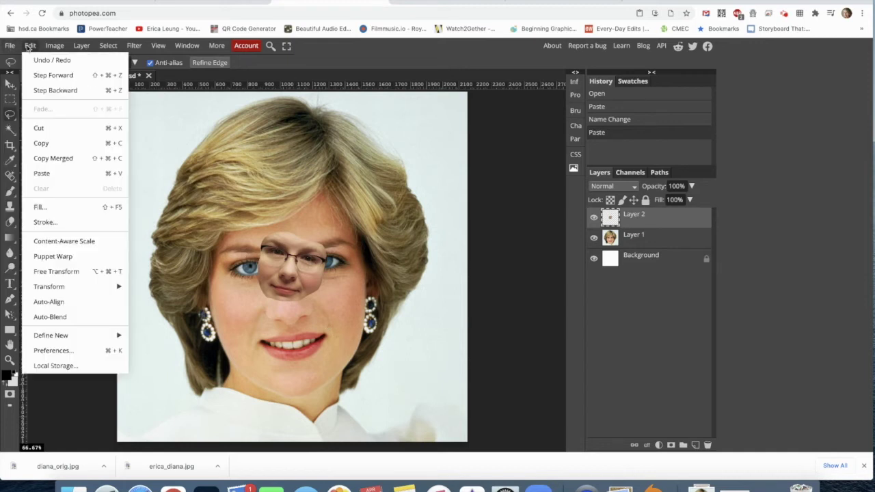
click(69, 272)
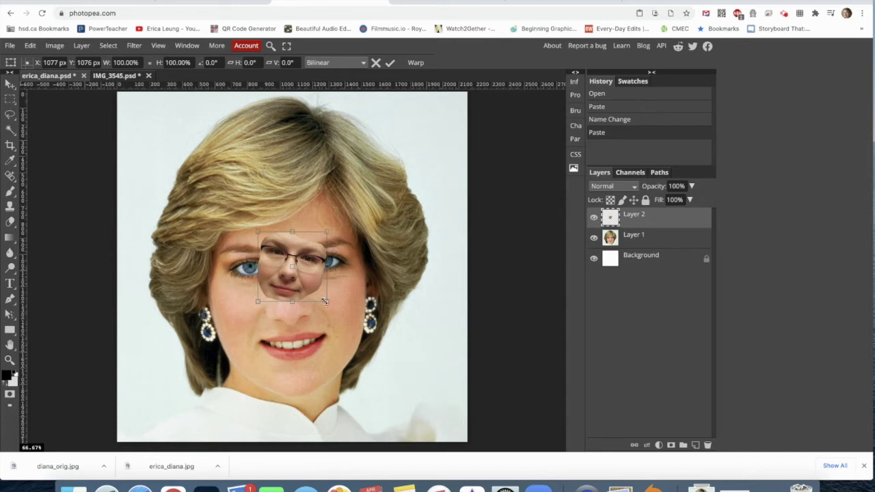
drag(325, 301, 413, 388)
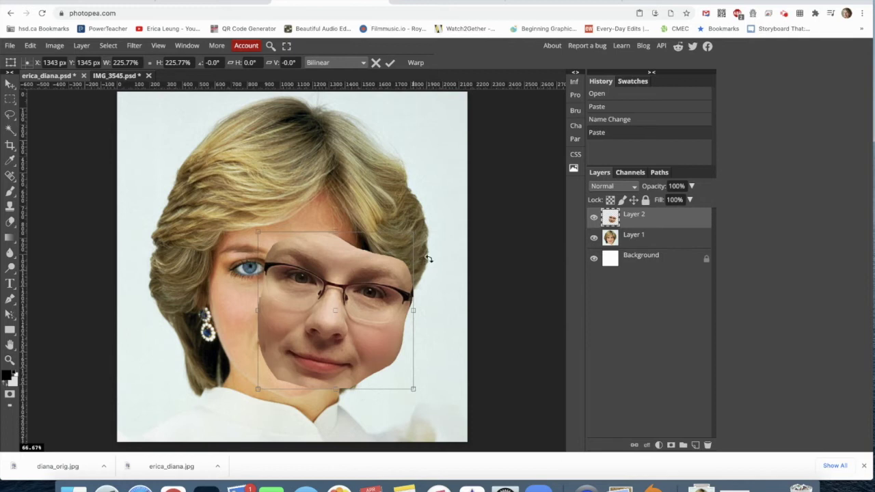
drag(429, 259, 420, 236)
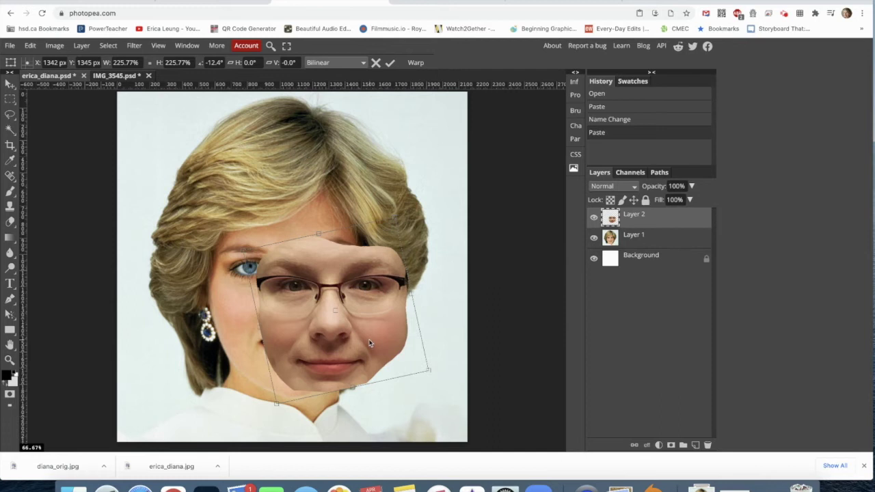
drag(369, 344, 326, 319)
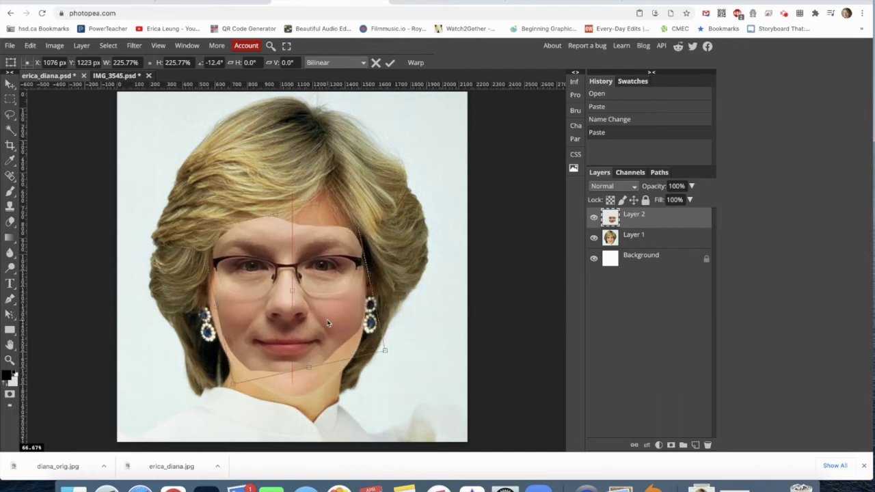
Commit the transform and lower Layer 2's opacity to 53%
click(390, 63)
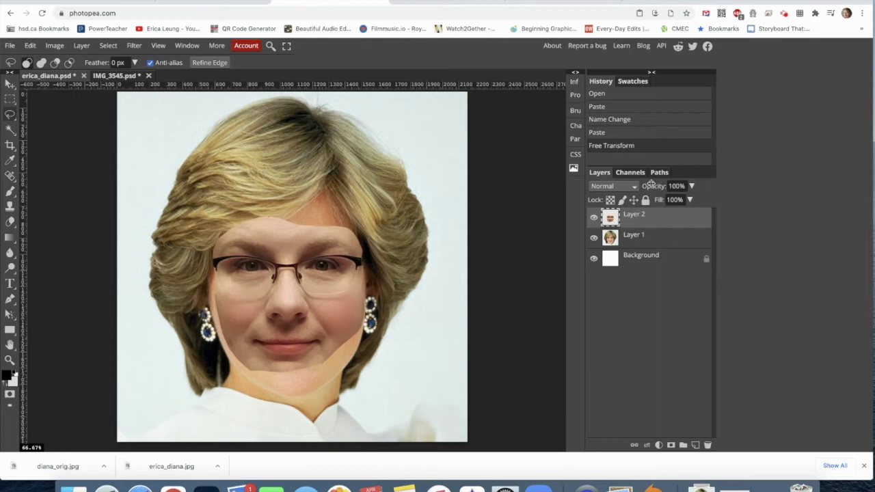
click(692, 187)
drag(693, 201, 670, 207)
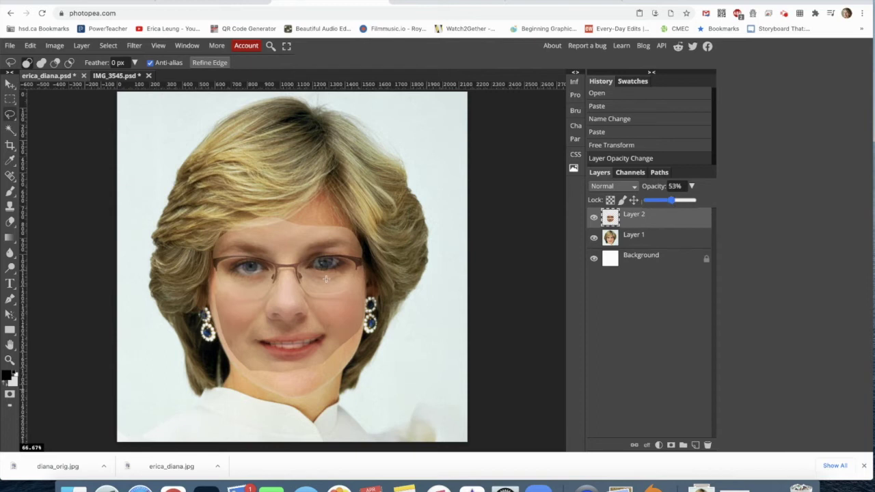
Nudge the face up, rotate it -3.4°, scale to 102.4%, and set Layer 2 opacity to 61%
click(30, 45)
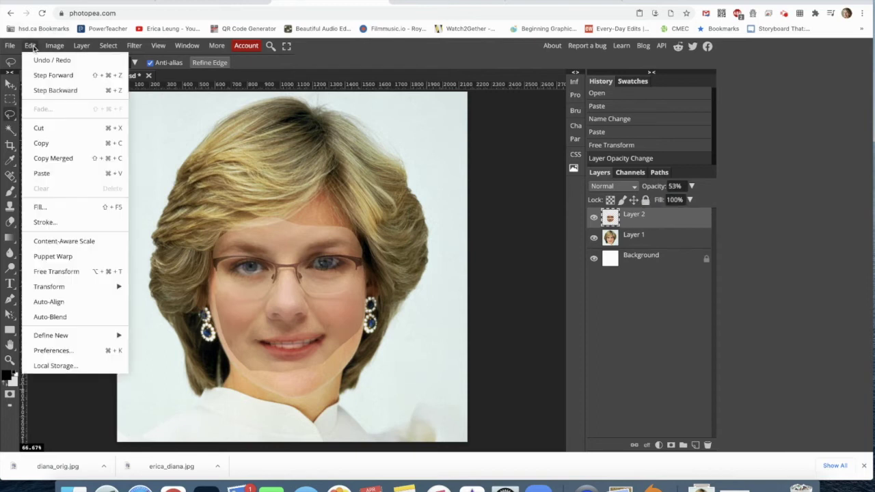
mouse_move(38, 288)
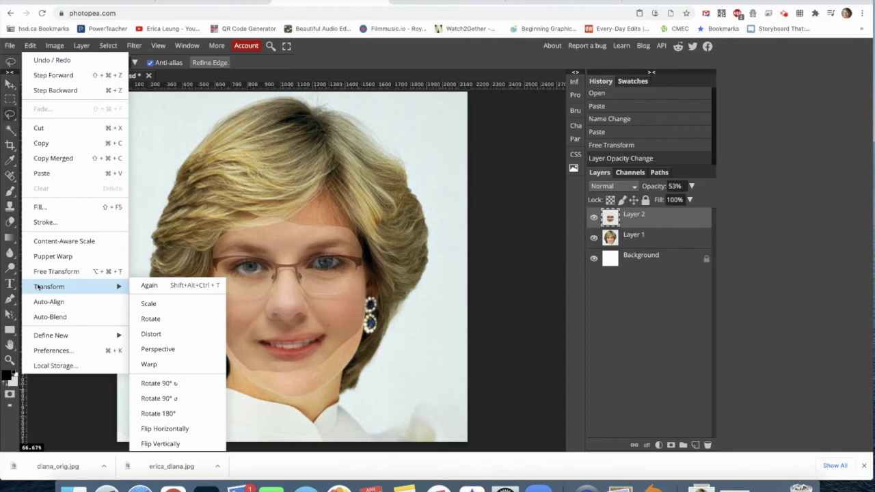
click(41, 272)
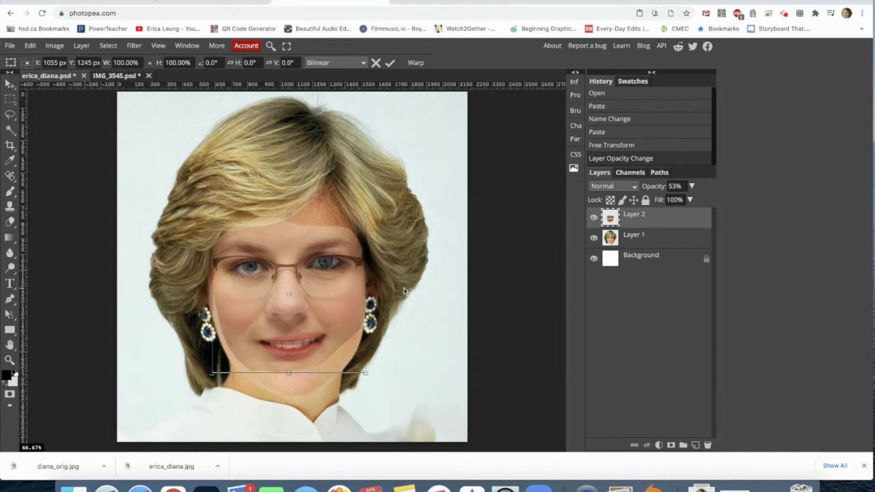
key(shift+Up)
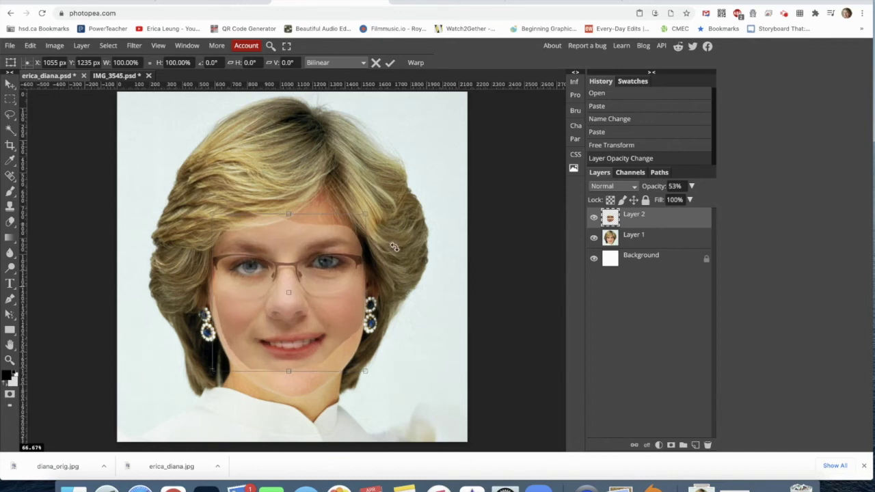
drag(389, 236, 386, 228)
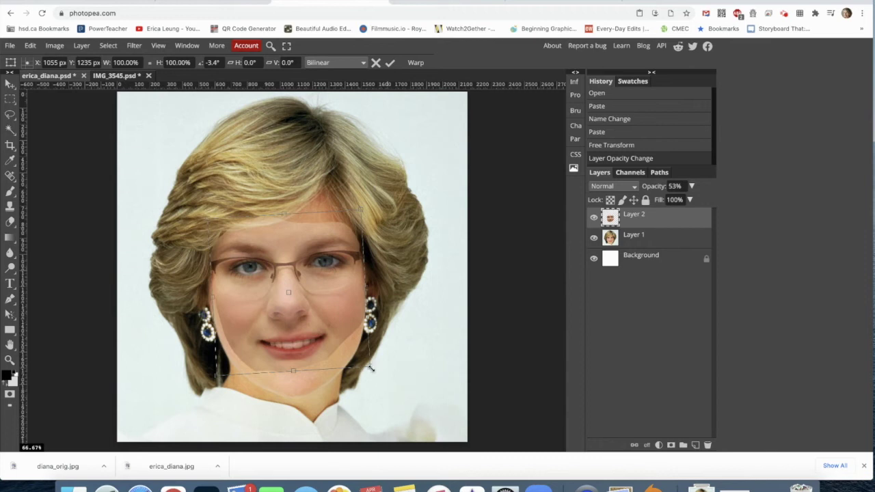
drag(370, 369, 374, 370)
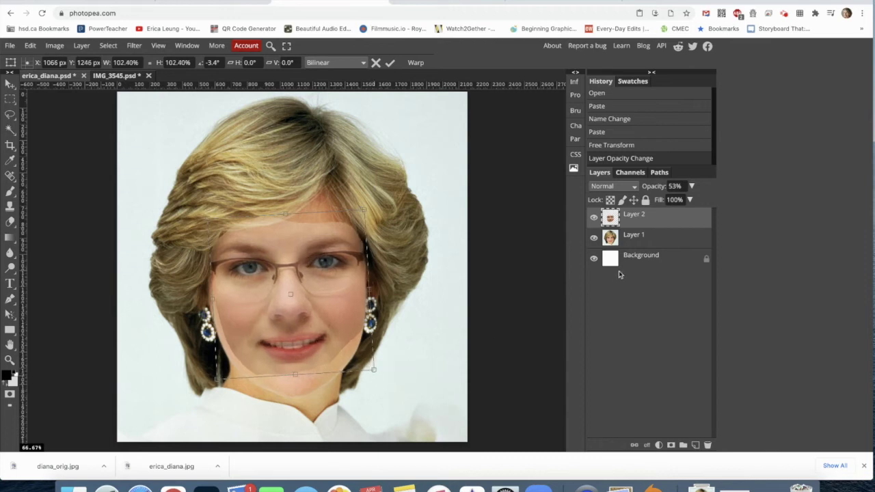
click(692, 187)
drag(671, 200, 675, 202)
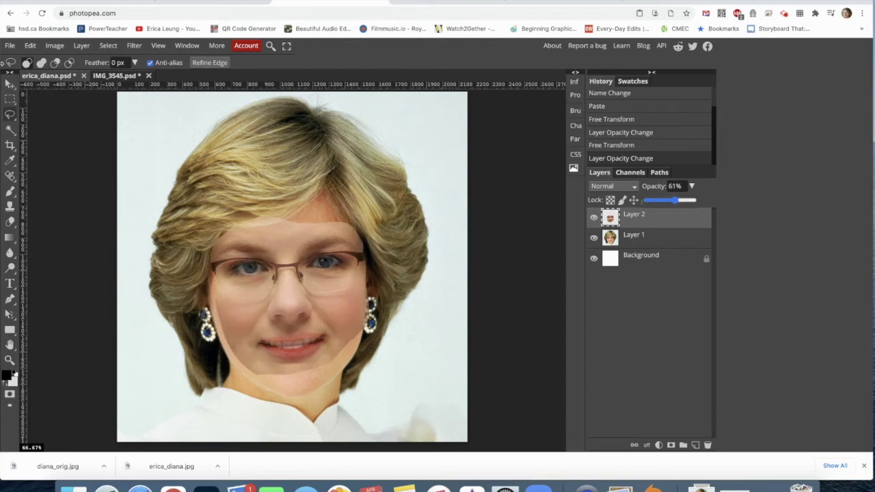
Give Layer 2 a further -2.2° rotation, shift it down slightly, and raise opacity to 68%
click(31, 45)
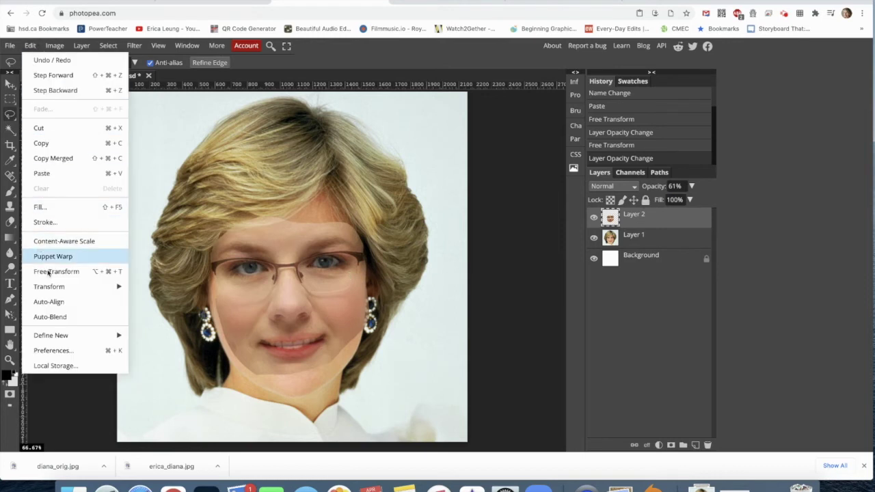
mouse_move(69, 288)
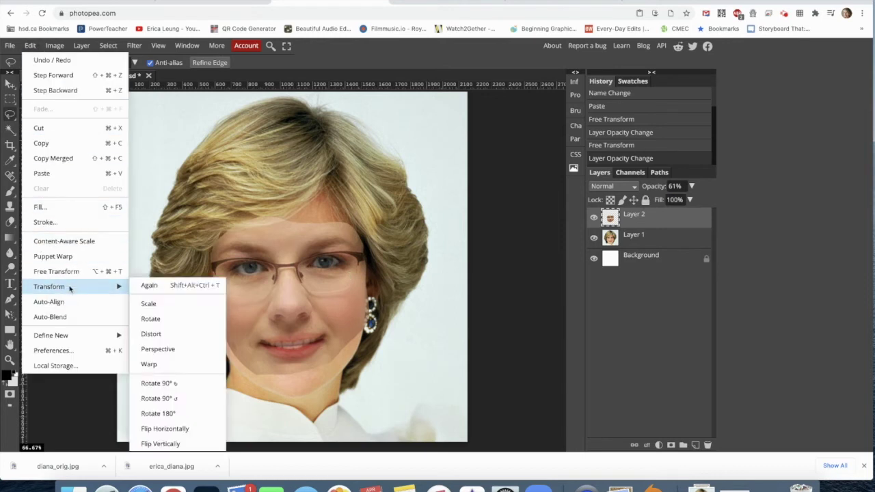
click(153, 319)
drag(392, 313, 390, 310)
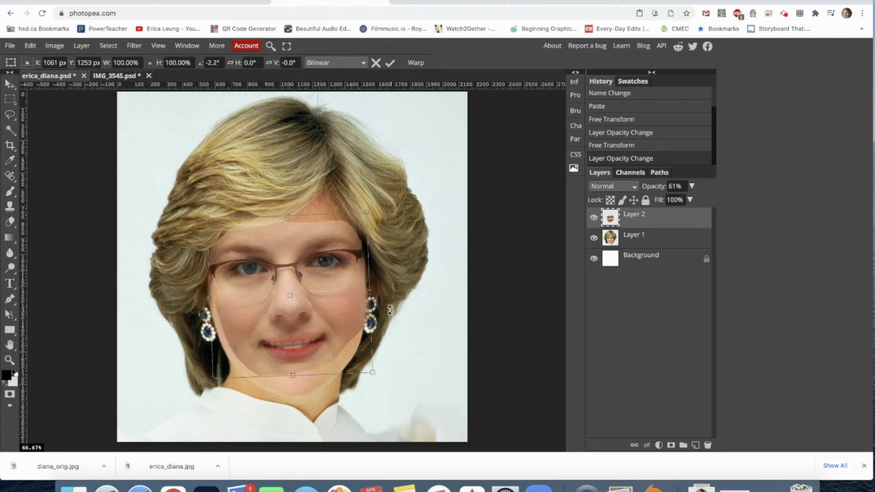
drag(295, 309, 295, 306)
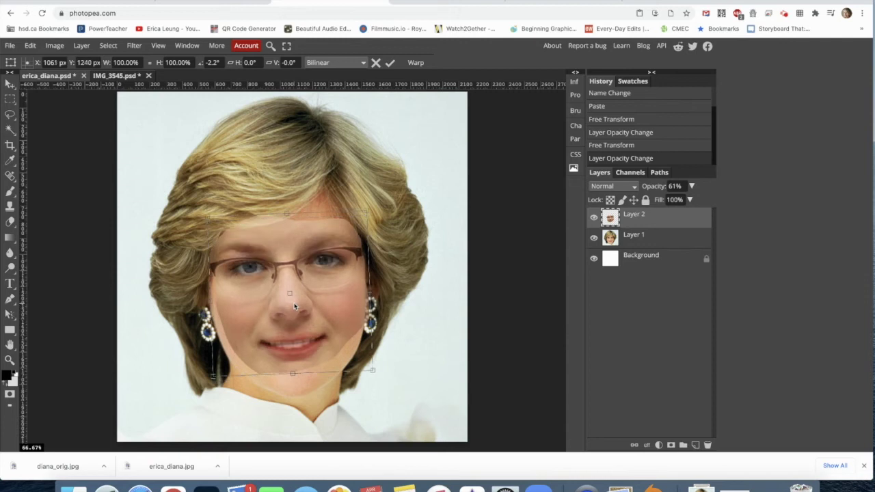
click(691, 186)
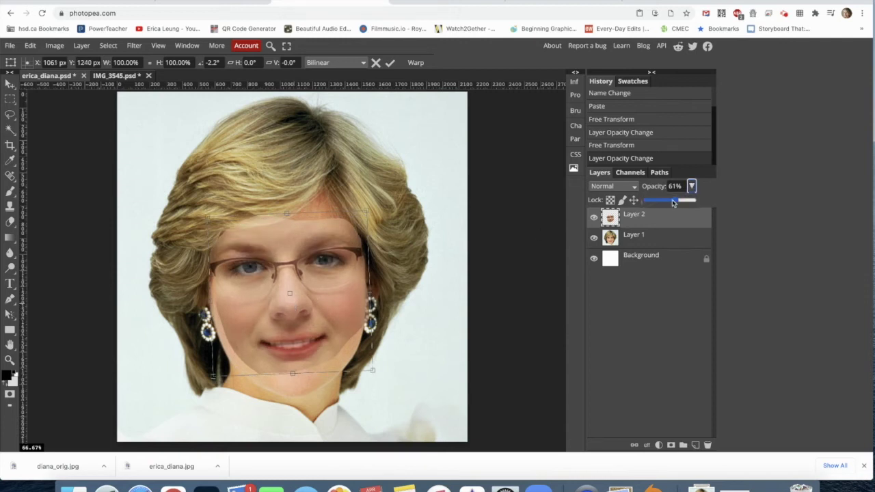
mouse_move(672, 202)
mouse_down()
mouse_move(661, 203)
mouse_move(691, 202)
mouse_move(678, 201)
mouse_up()
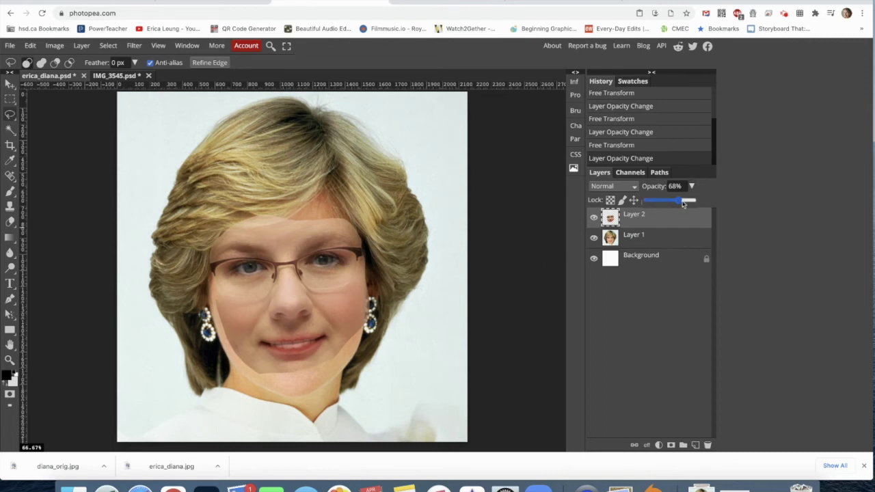
Restore Layer 2 to 100% opacity and load its face pixels as a selection
drag(678, 201, 698, 201)
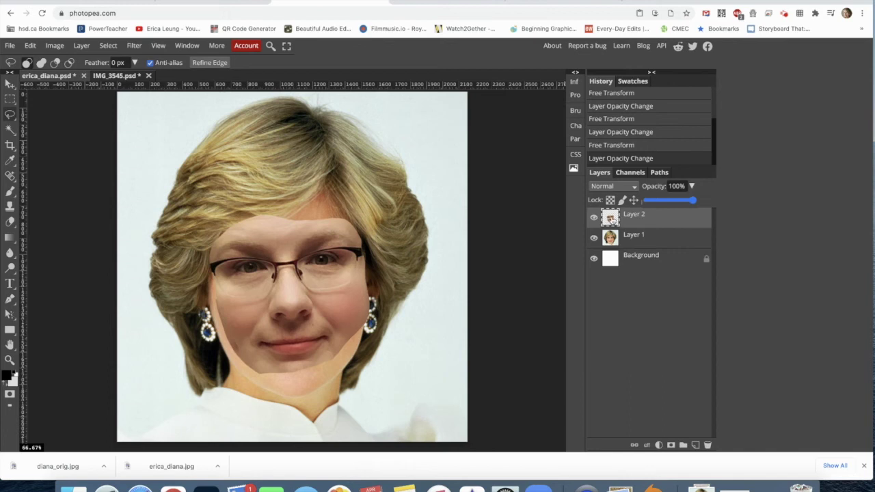
ctrl+click(611, 218)
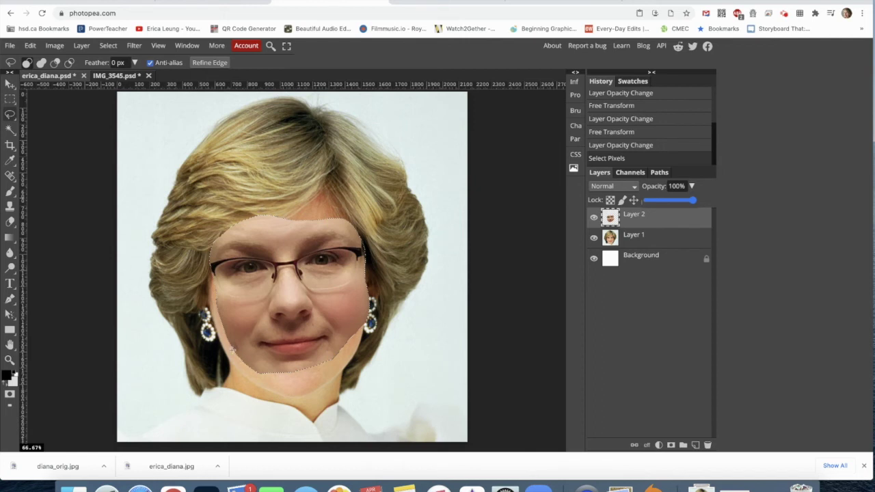
Apply Levels to the face: output black at 3, lowered output white, and midtones brightened to 1.18
click(54, 46)
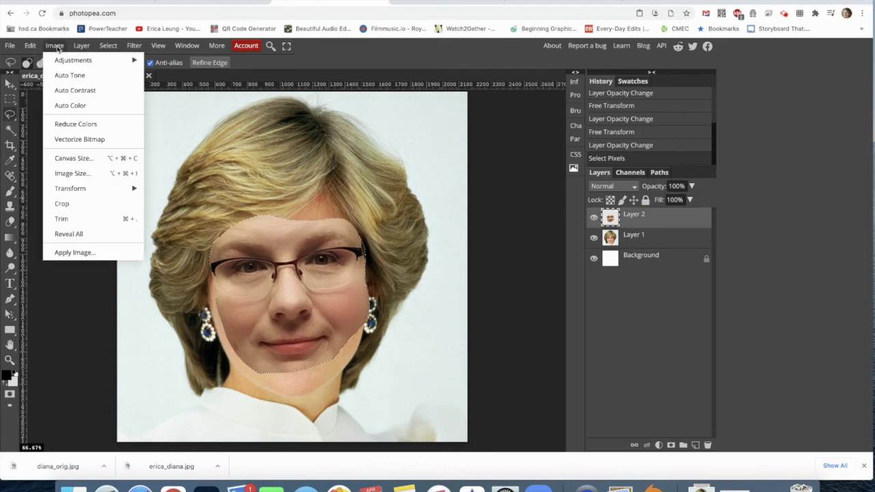
mouse_move(62, 62)
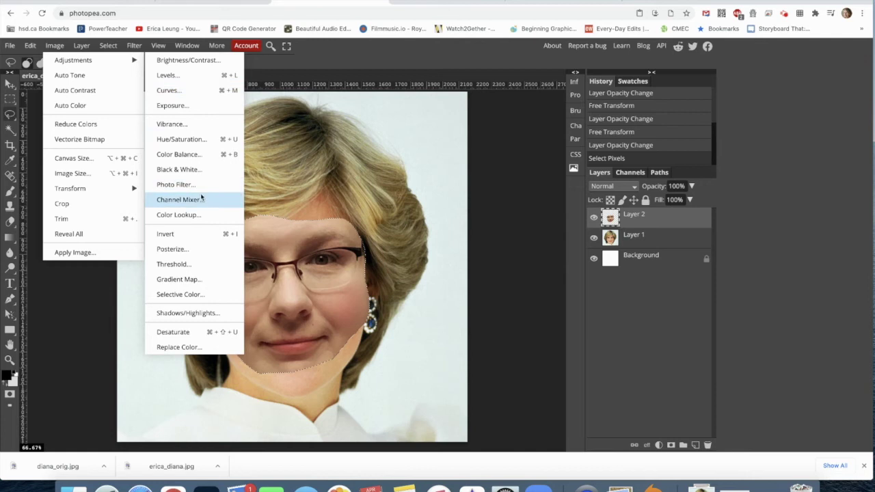
click(192, 77)
drag(183, 126, 148, 67)
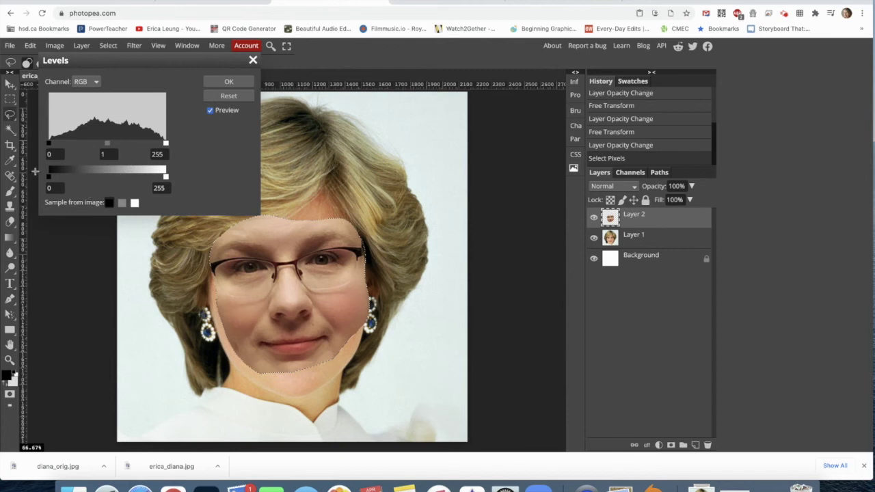
mouse_move(49, 177)
mouse_down()
mouse_move(72, 177)
mouse_move(50, 178)
mouse_up()
drag(167, 178, 198, 182)
drag(108, 145, 103, 148)
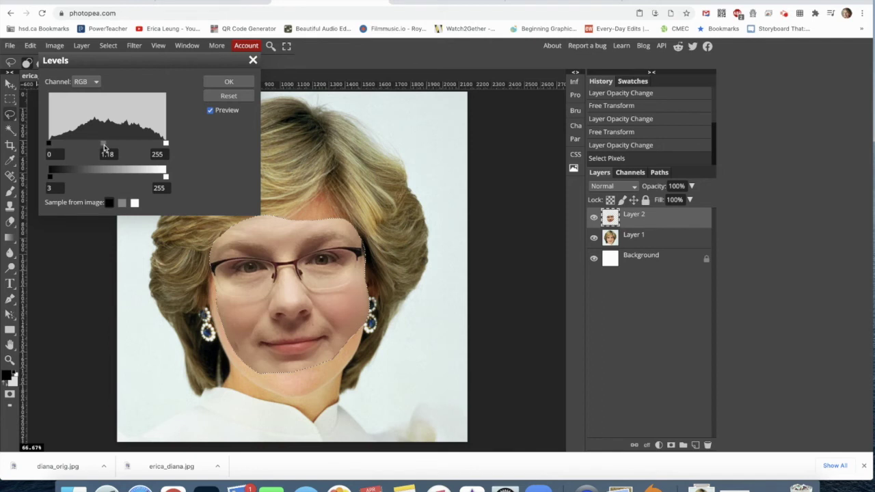
click(228, 82)
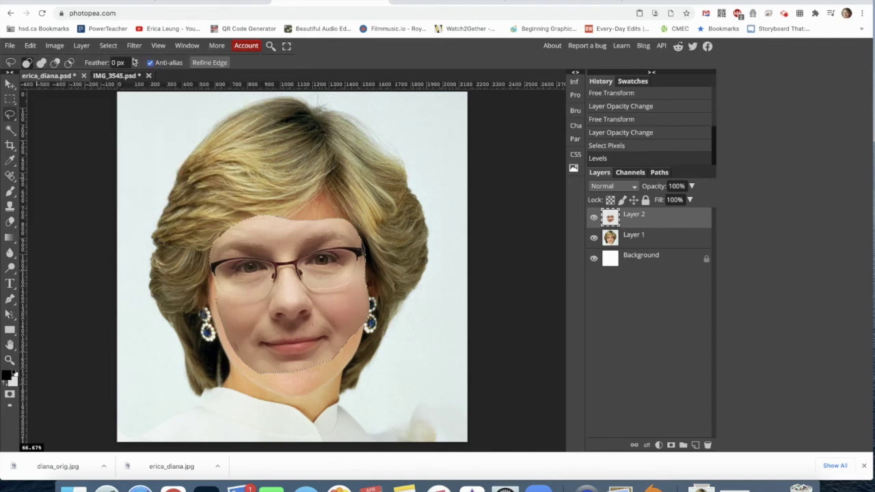
click(108, 46)
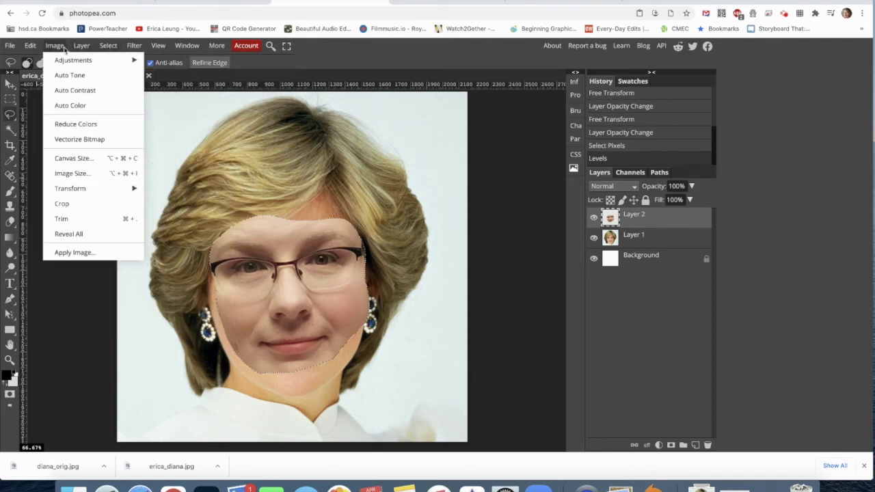
Apply Hue/Saturation to the face's Red range with hue 2 and saturation 4
mouse_move(74, 63)
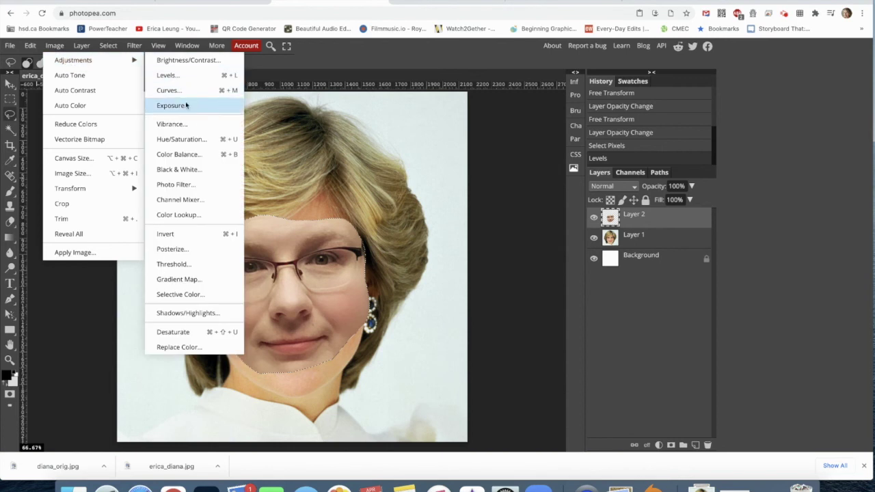
click(193, 139)
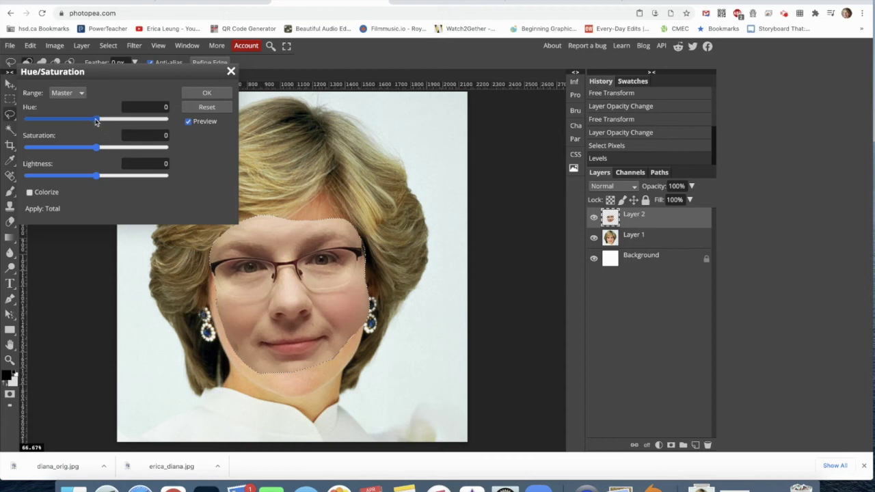
mouse_move(96, 121)
mouse_down()
mouse_move(139, 123)
mouse_move(99, 123)
mouse_up()
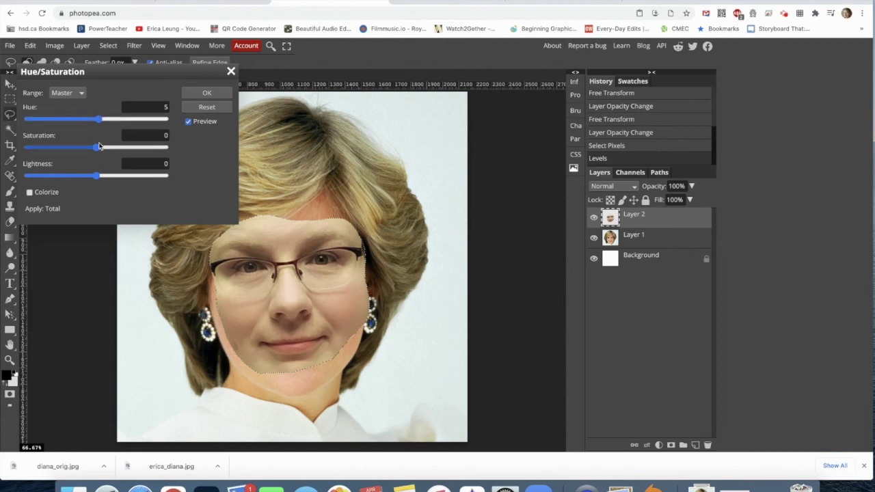
drag(98, 147, 96, 148)
click(72, 93)
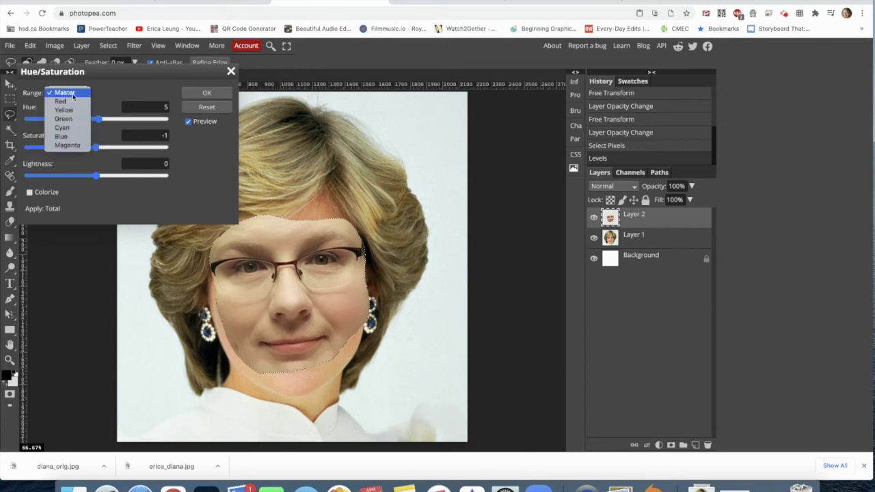
click(73, 94)
click(68, 93)
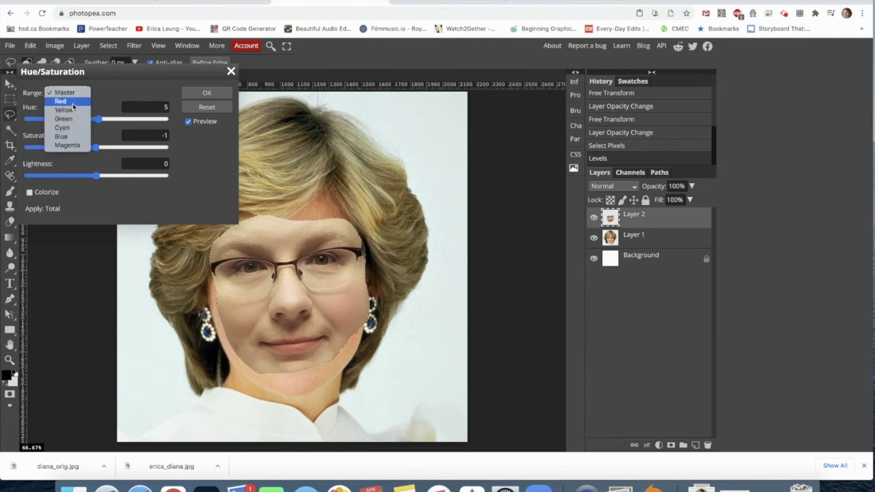
click(93, 153)
drag(97, 119, 96, 126)
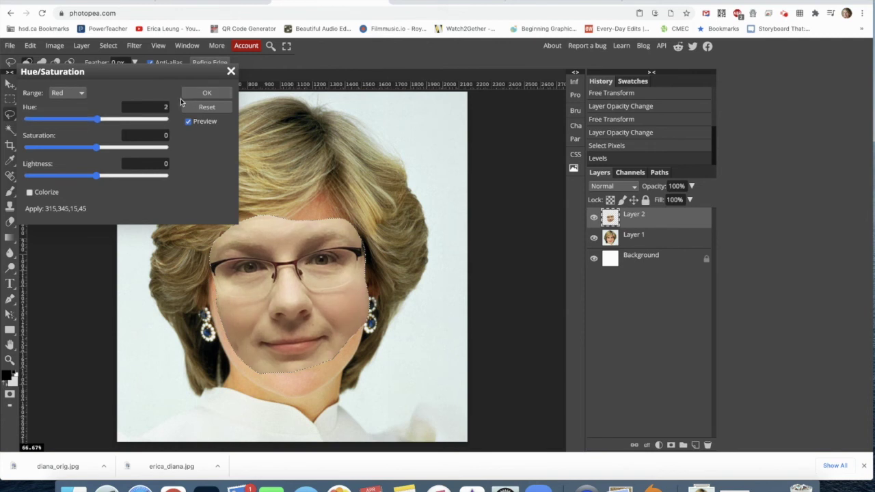
click(98, 149)
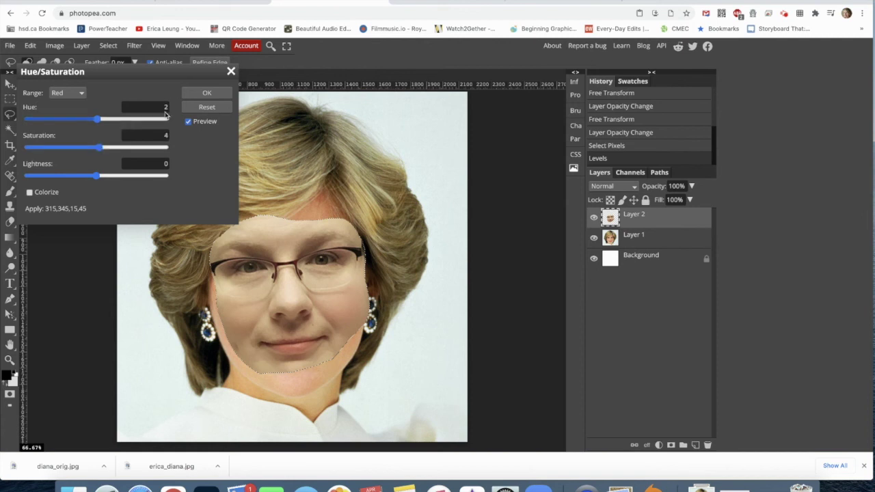
click(206, 92)
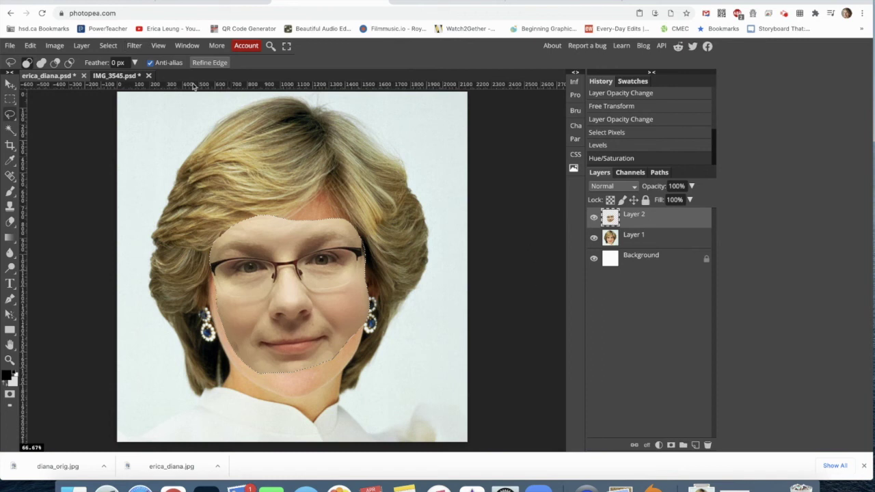
Deselect the face, then select Layer 1 along with Layer 2
key(ctrl+d)
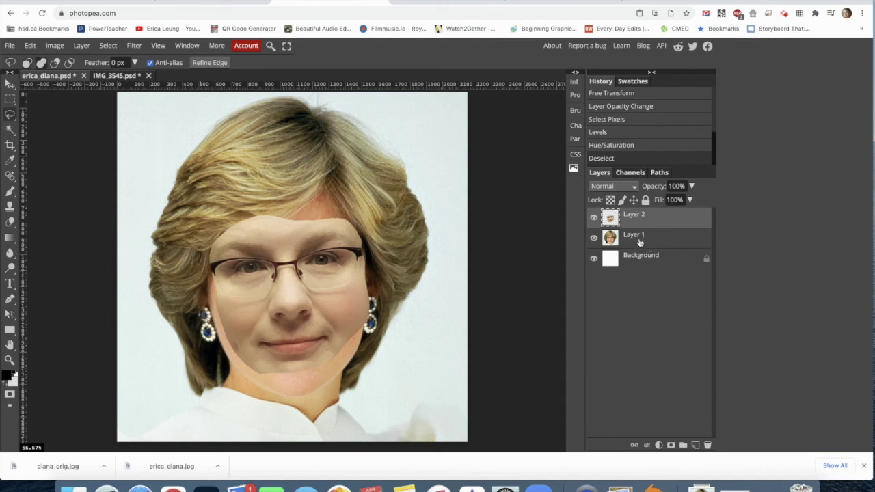
shift+click(637, 238)
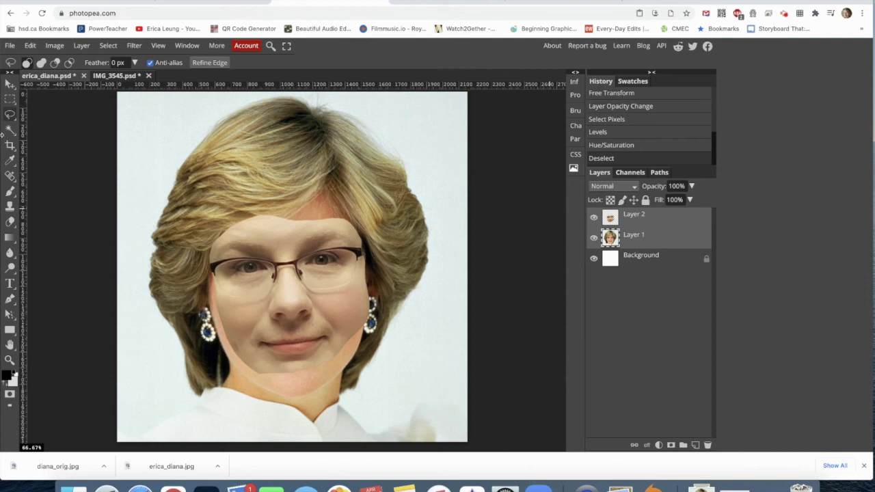
Run Edit > Auto-Blend on both layers, waiting through the browser's unresponsive-page warning
click(29, 45)
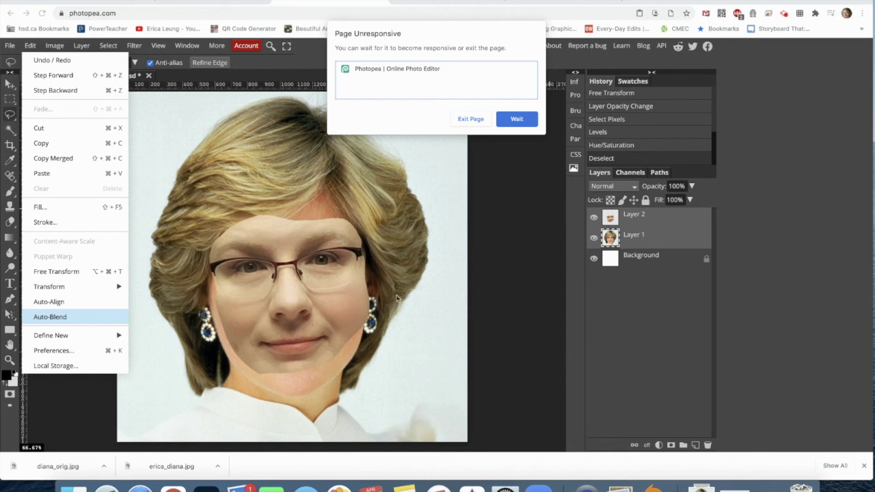
click(517, 119)
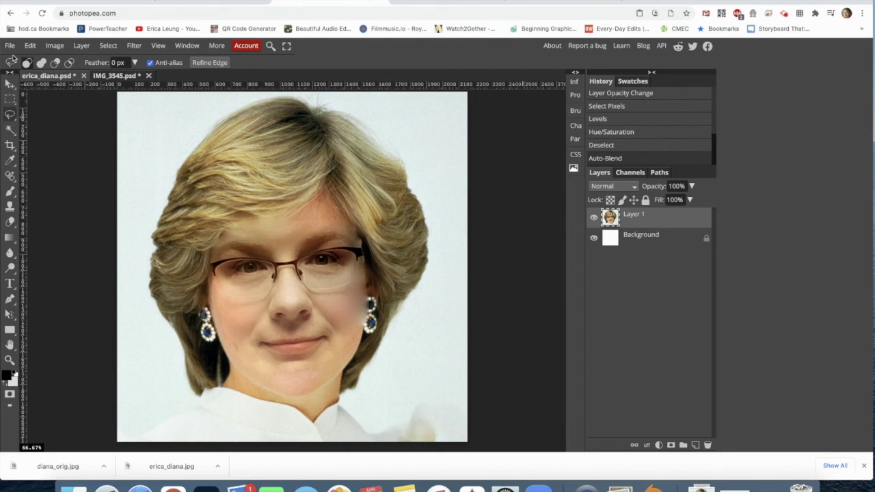
click(12, 47)
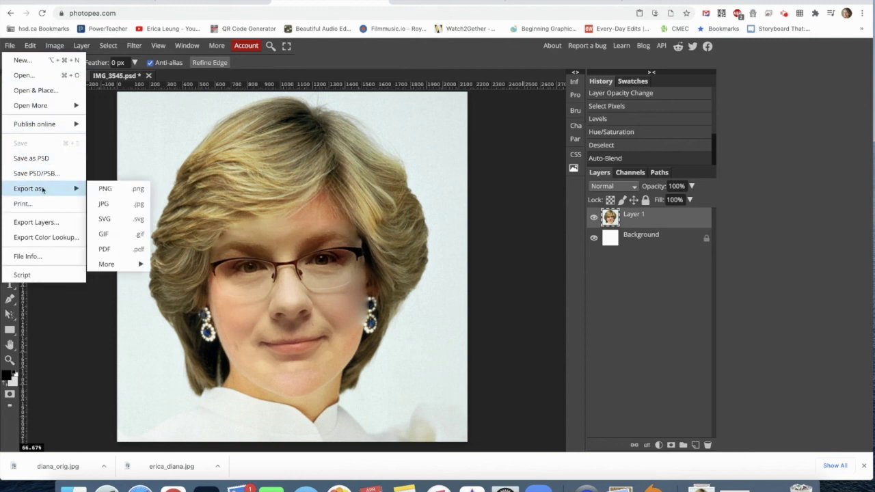
click(98, 204)
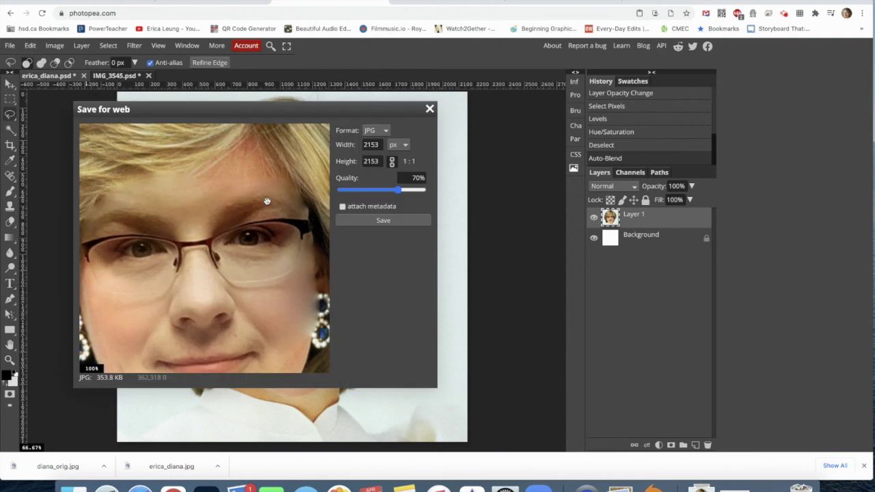
click(429, 109)
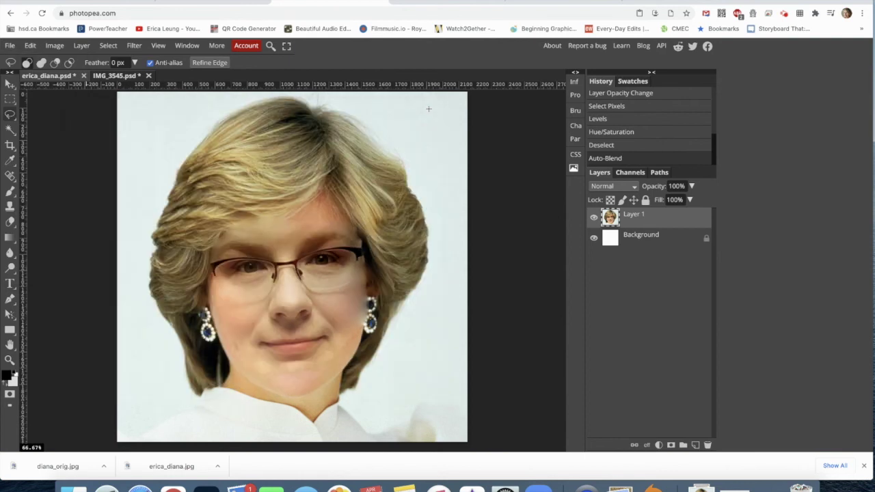